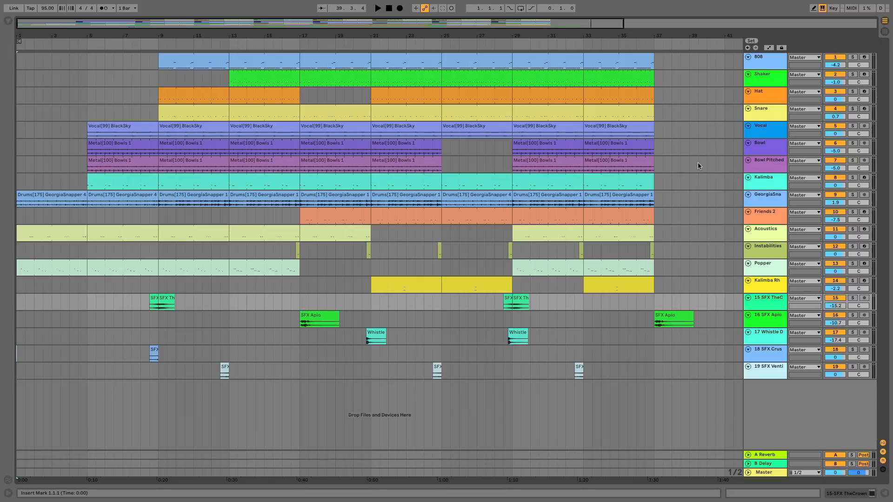
Open the Bowl track's clip at bar 5, show more of its waveform, and play the track soloed
double_click(132, 141)
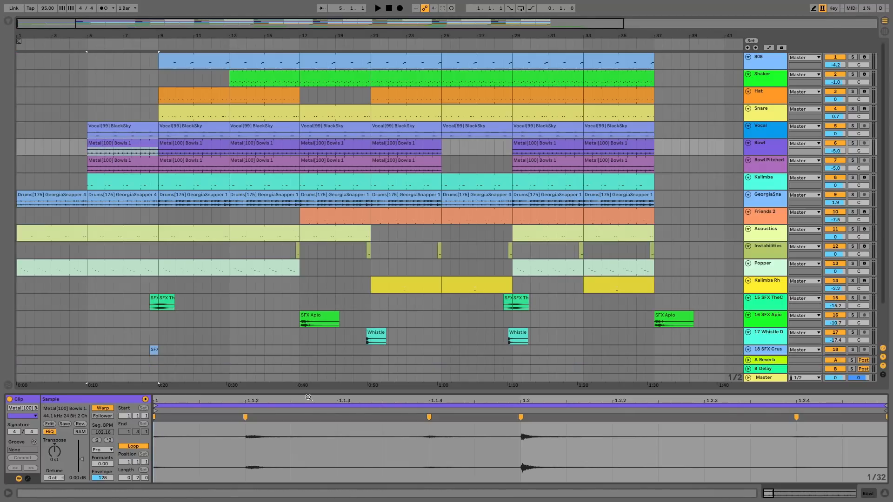
left_click_drag(308, 397, 316, 338)
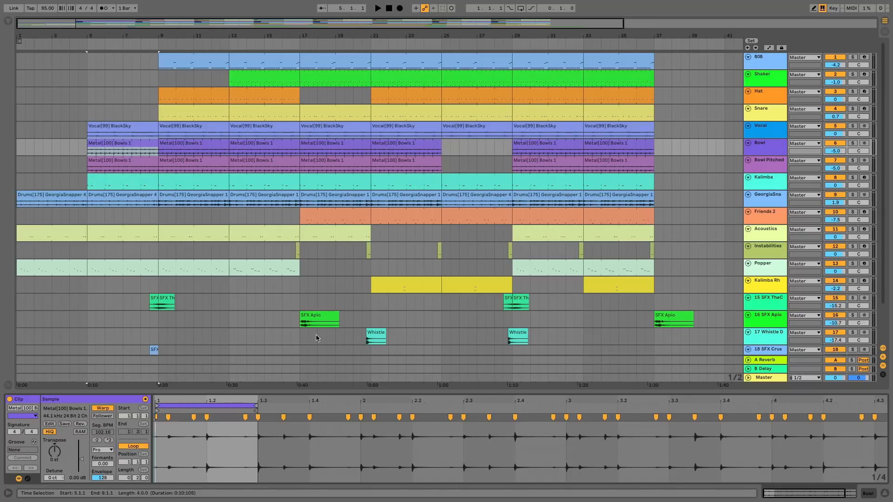
left_click(852, 143)
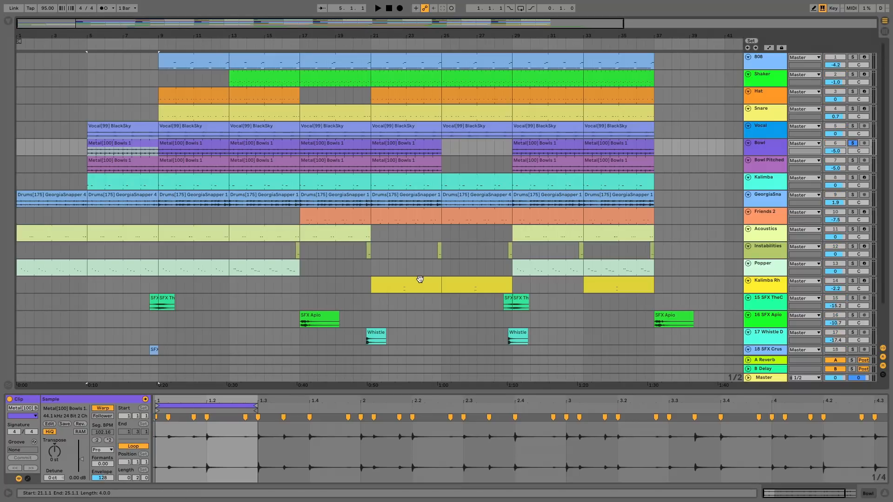
key("space")
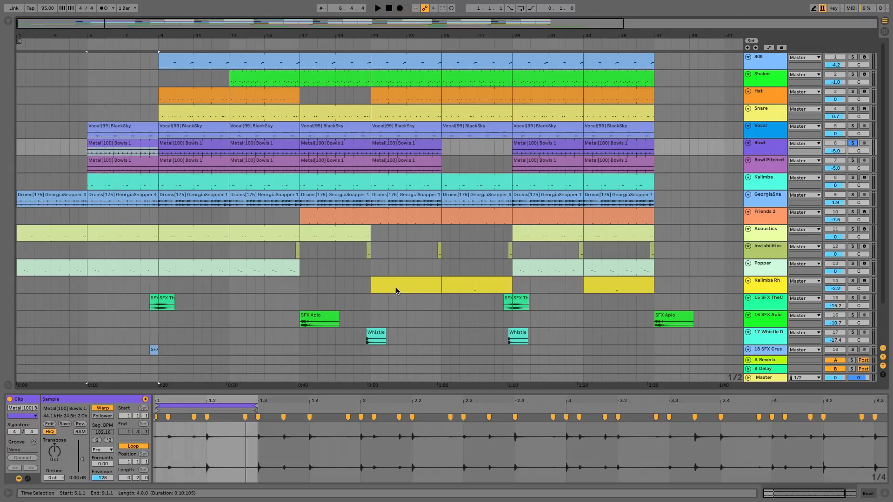
Play the Bowl Pitched clip at bar 5 soloed, and play it again together with the Bowl track
key("Down")
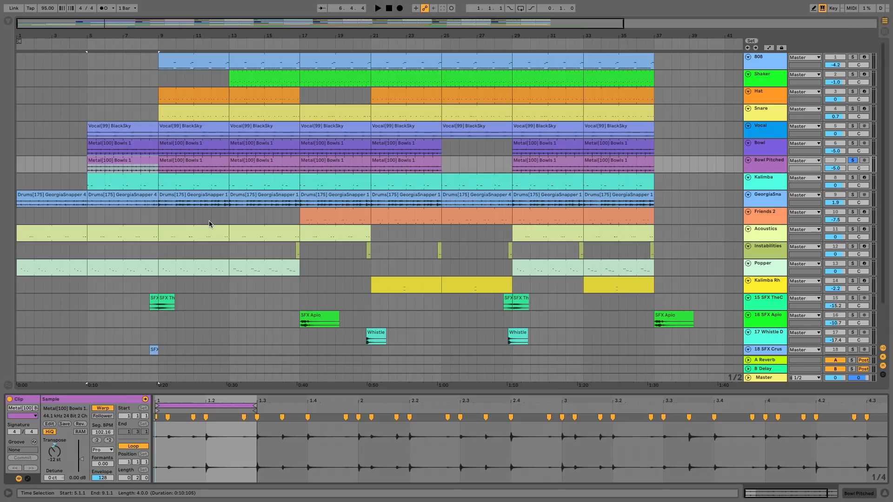
key("space")
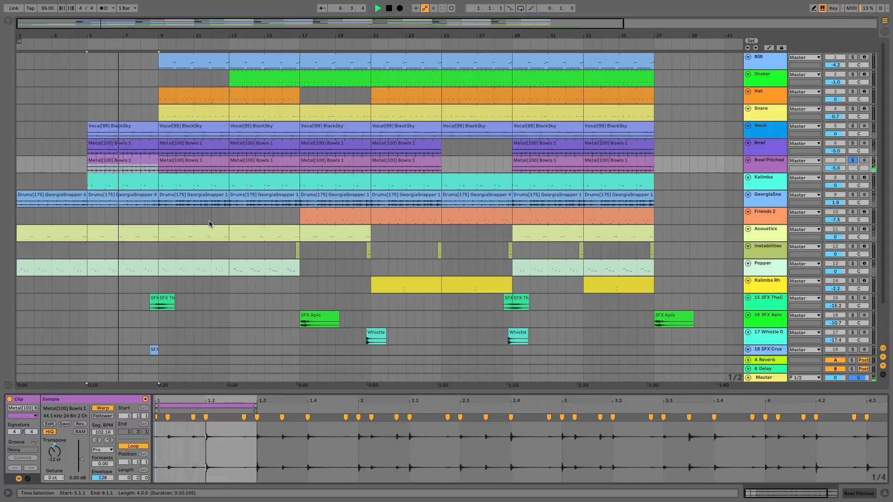
key("space")
left_click(852, 143)
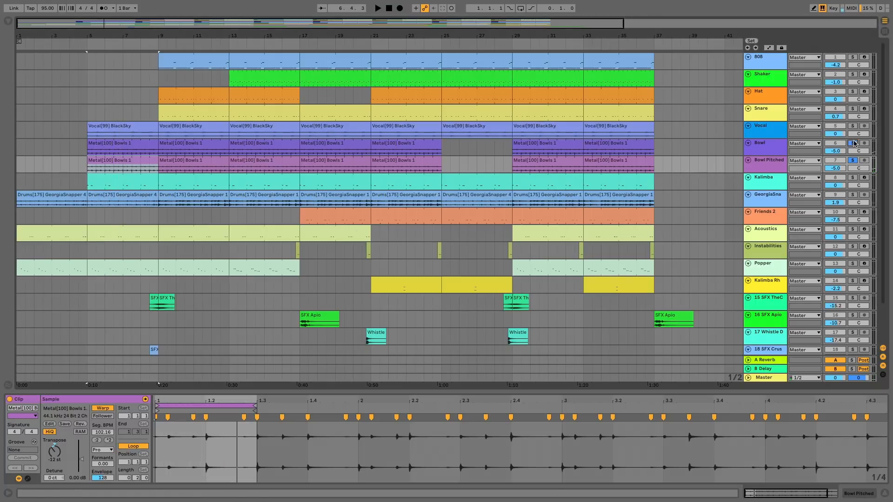
key("space")
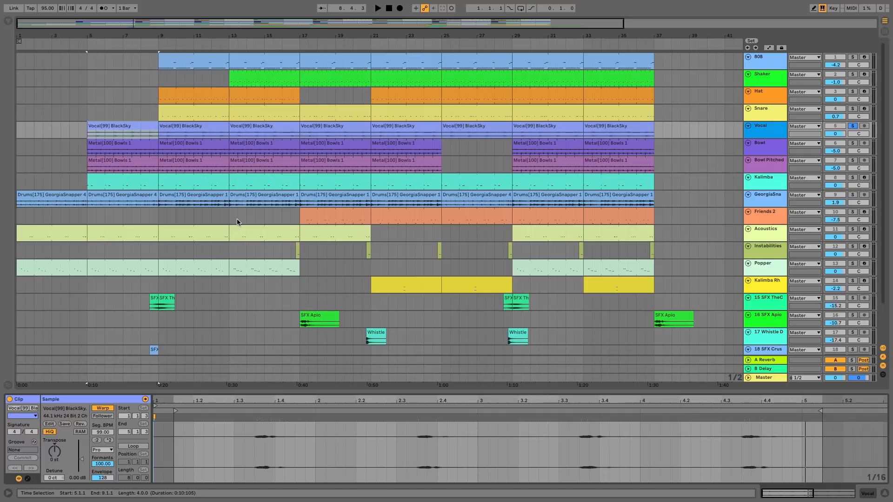
Play the soloed Vocal clip from bar 5 and add the Bowl and Bowl Pitched tracks to the solo
key("space")
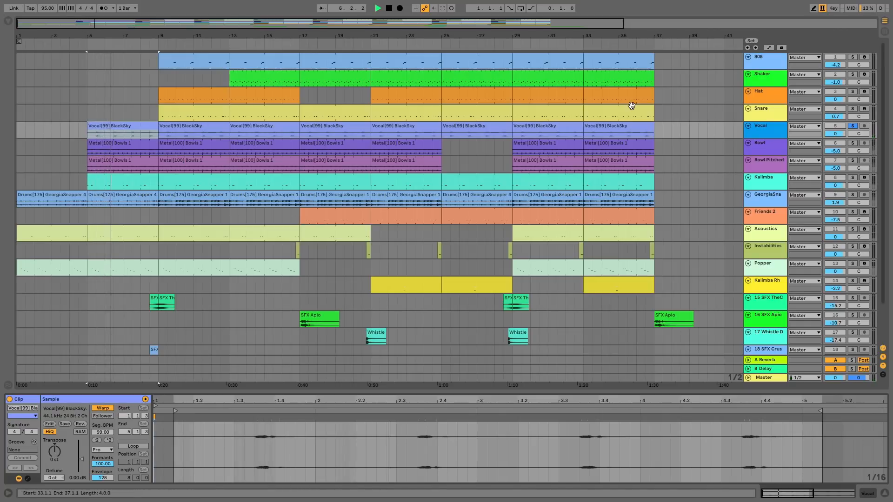
left_click(852, 143, "super")
left_click(852, 161, "super")
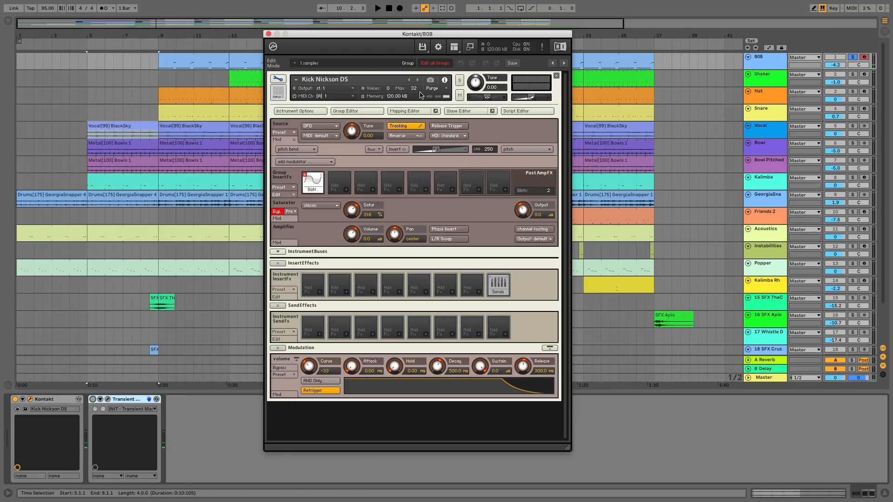
Limit the Kick Nickson DS instrument to 1 voice and take its group saturator out of bypass
left_click_drag(413, 89, 421, 249)
left_click_drag(420, 95, 431, 297)
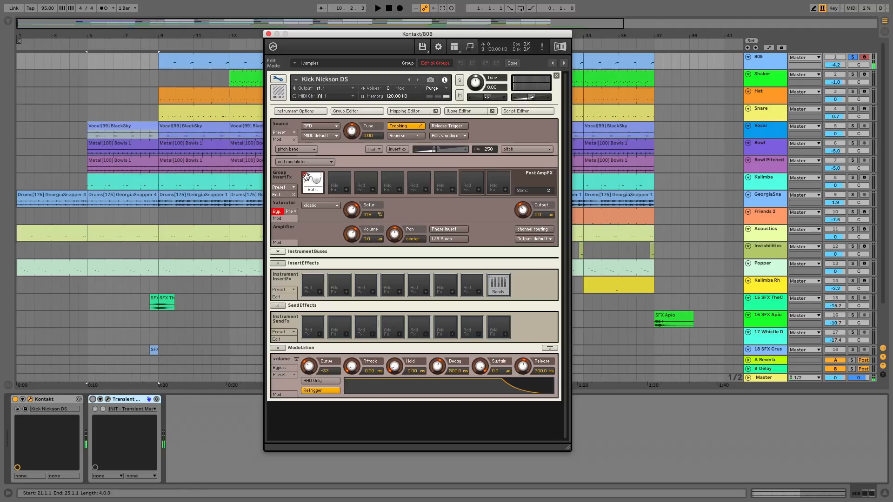
left_click(276, 211)
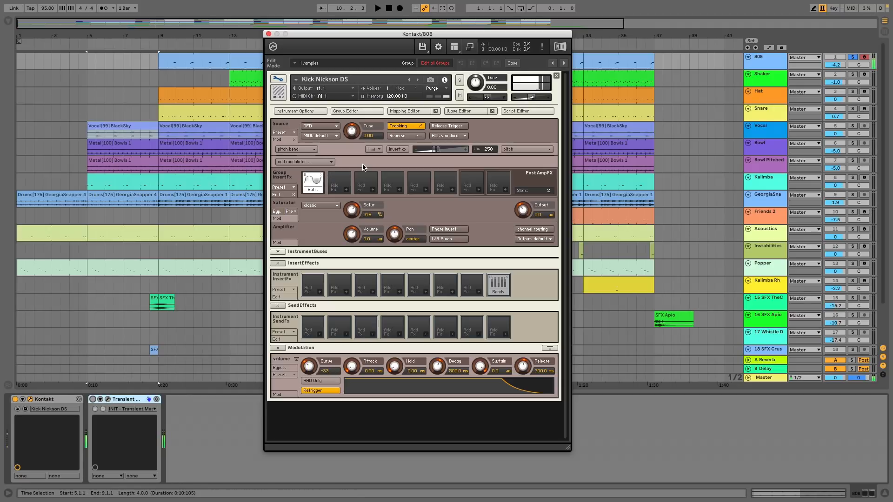
Add a glide modulator to the kick's source tuning and open the Transient Master effect on the 808 track
right_click(350, 131)
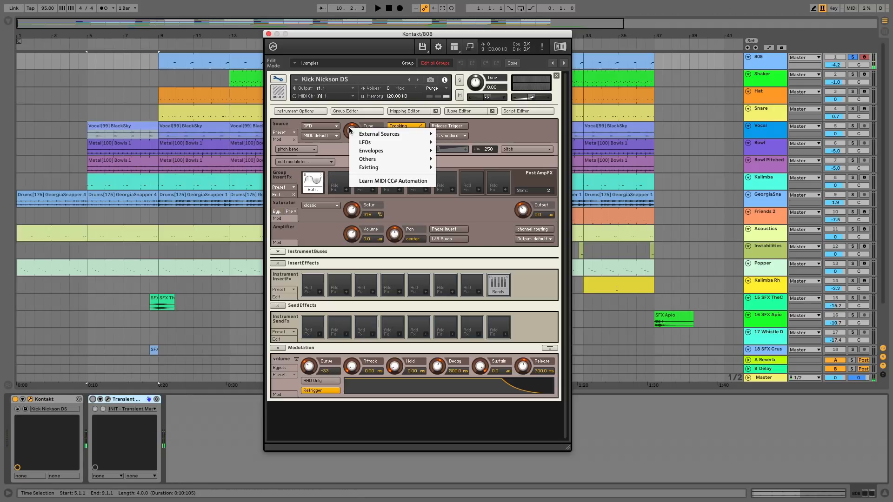
mouse_move(400, 159)
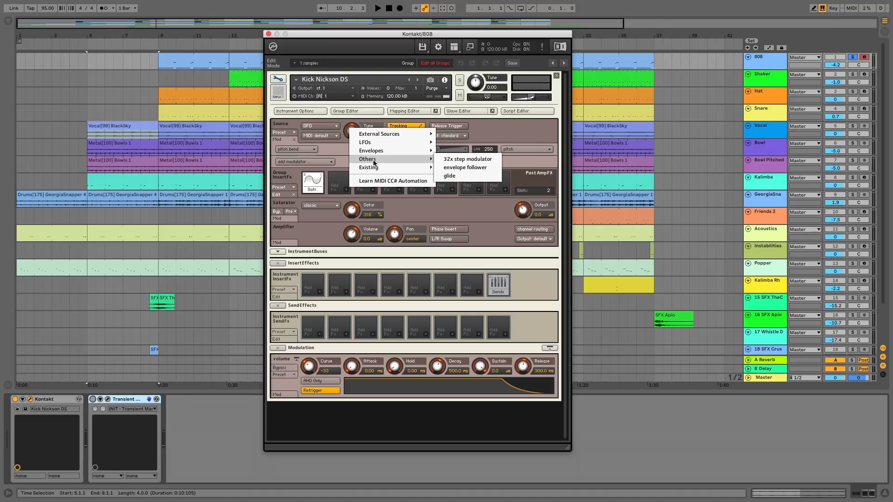
left_click(449, 176)
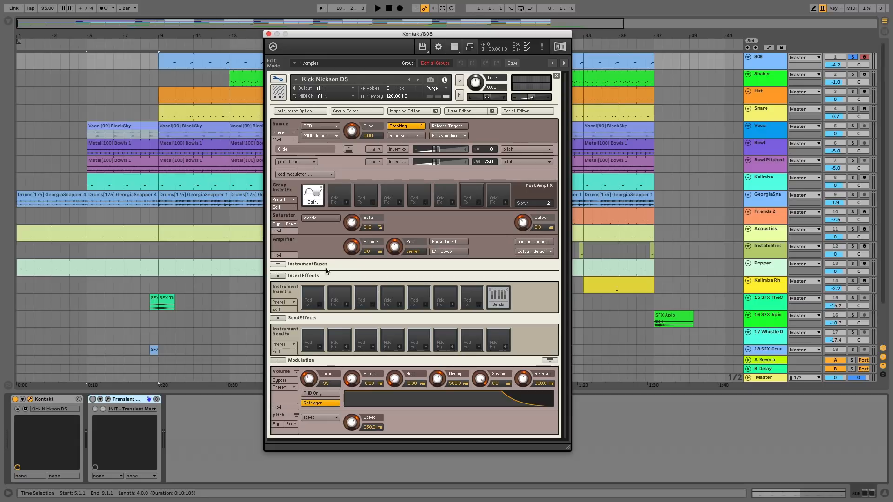
left_click(108, 399)
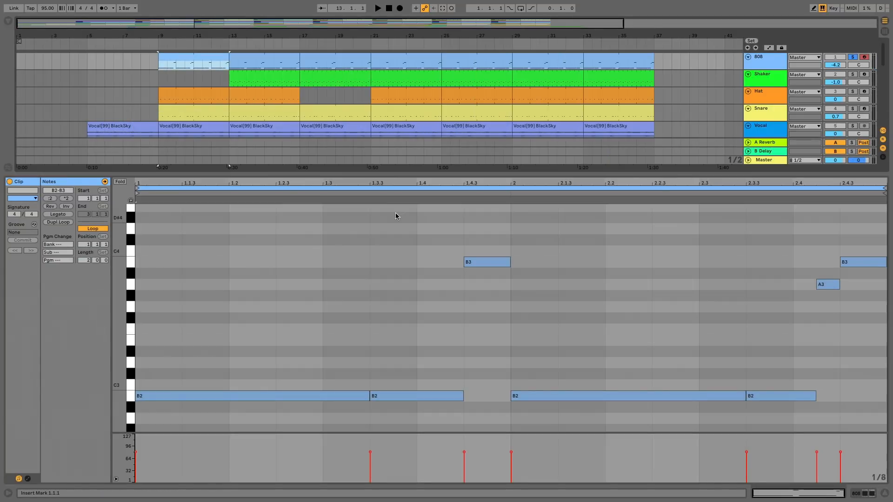
Listen to the soloed 808 pattern and the soloed Kalimba pattern, each from bar 9
key("space")
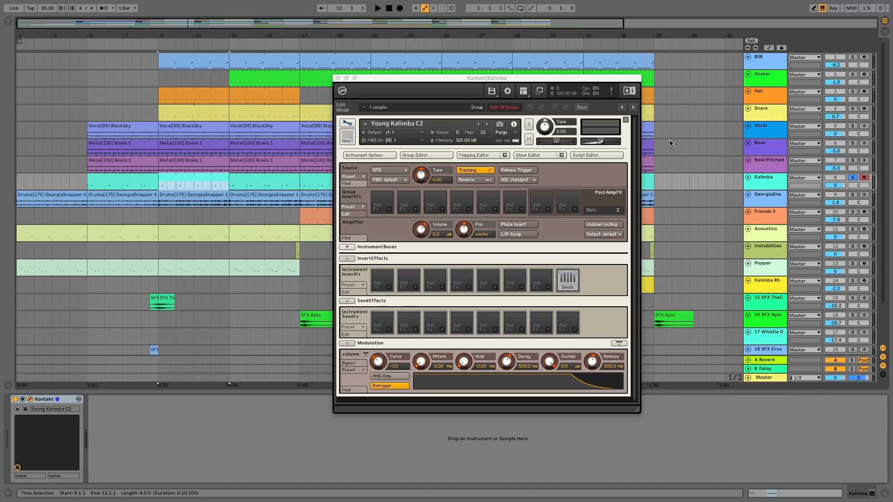
key("space")
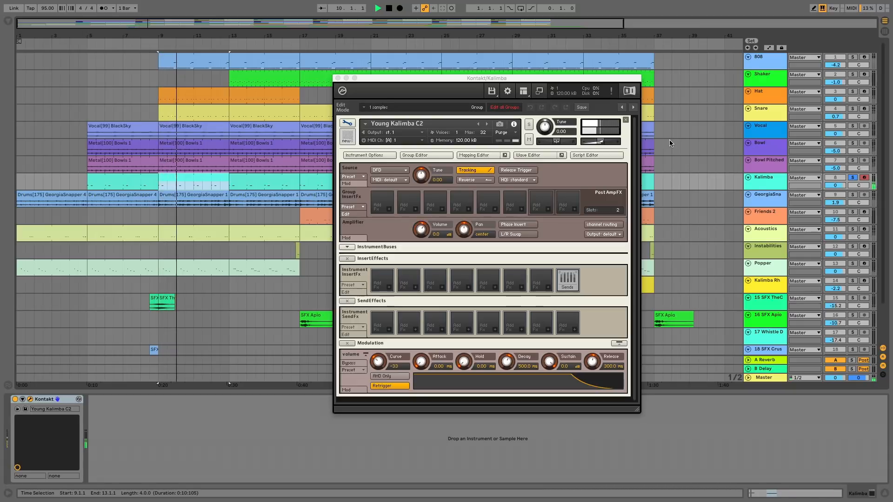
key("space")
Add Bowl Pitched, Bowl, Vocal and 808 to the soloed Kalimba and play them together from bar 9
left_click(852, 160)
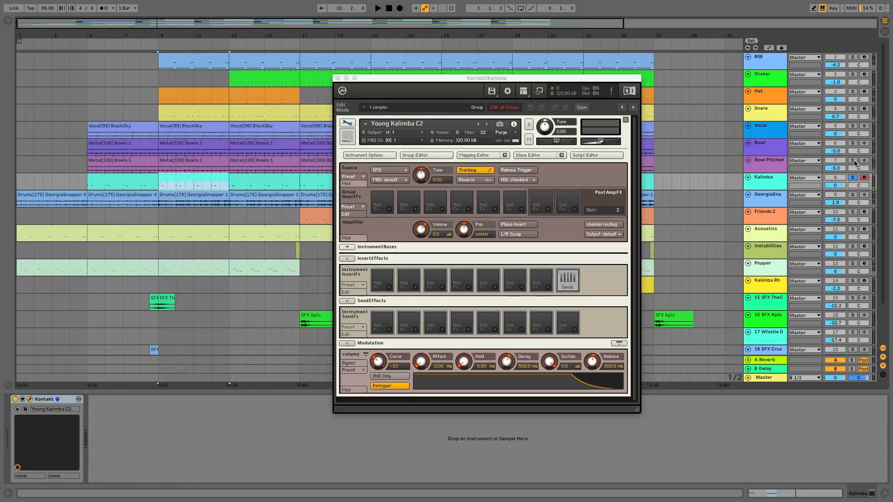
left_click(852, 143)
left_click(852, 125)
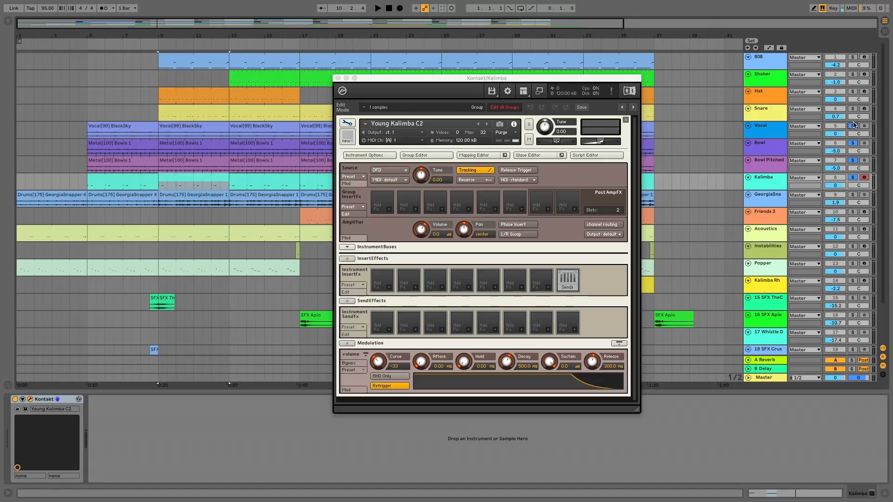
left_click(852, 57)
key("space")
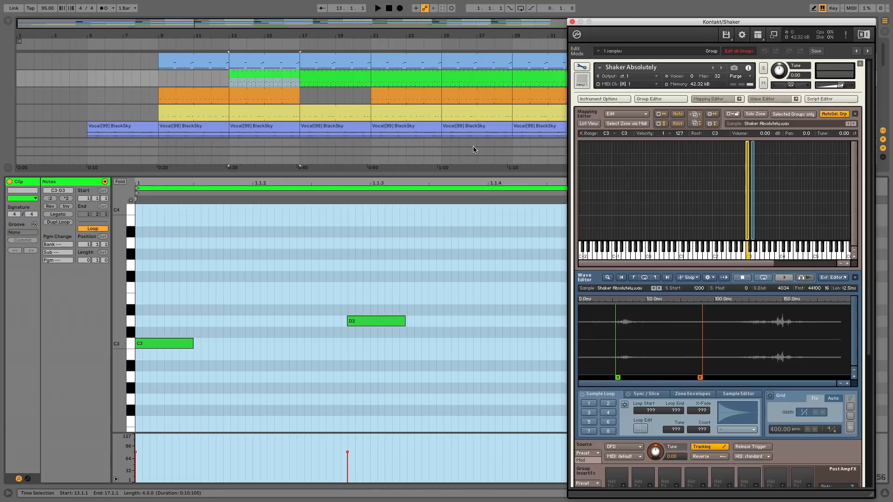
Select the D3 zone of Shaker Absolutely in the mapping editor and audition the shaker pattern alone and with the soloed tracks
left_click(753, 207)
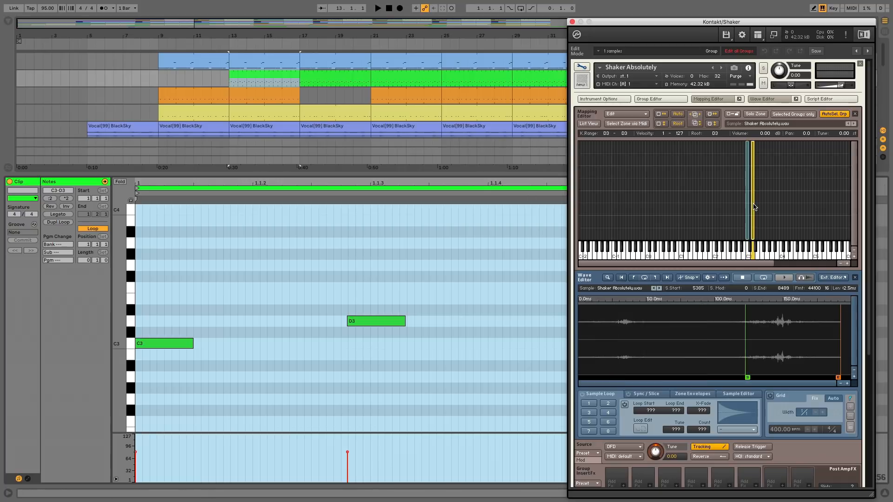
left_click(754, 259)
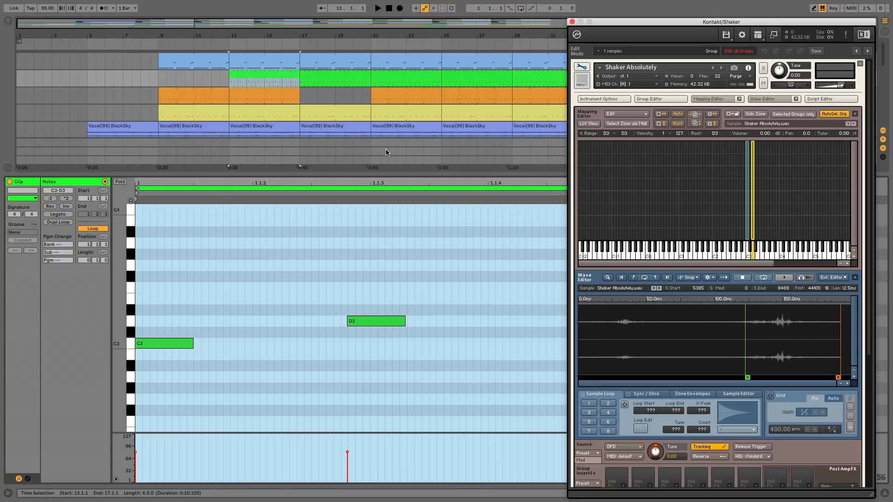
key("space")
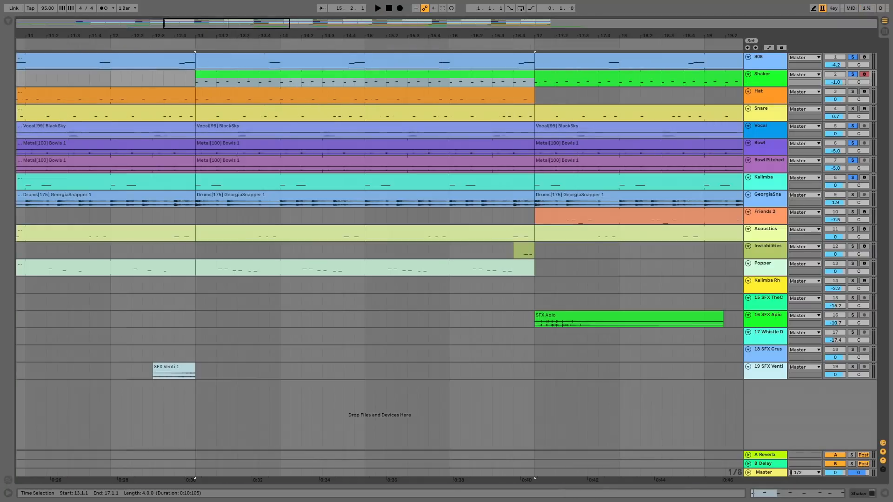
key("space")
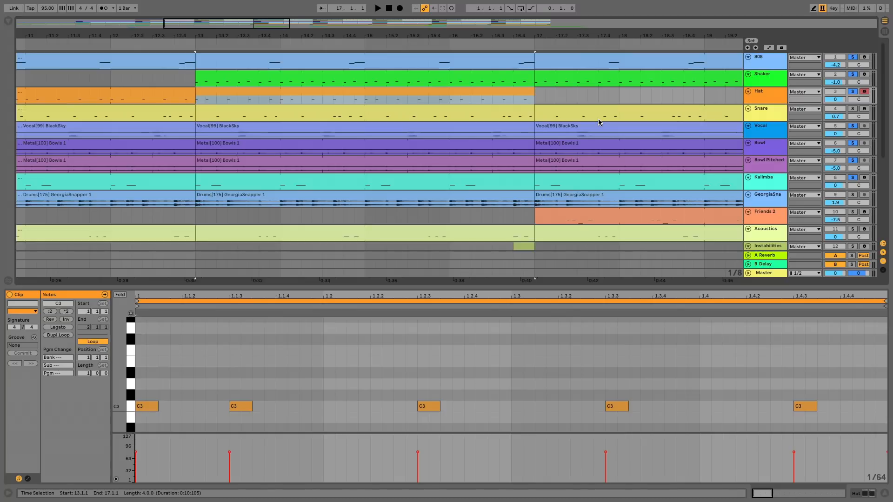
Listen to the Hat pattern from bar 13, turn on the Hat track's Enhanced EQ, and play the section again
key("space")
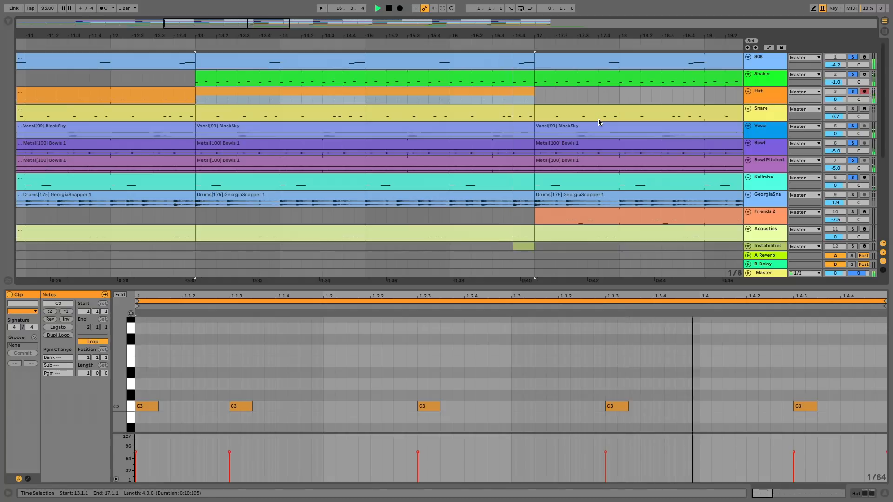
key("space")
left_click(756, 93)
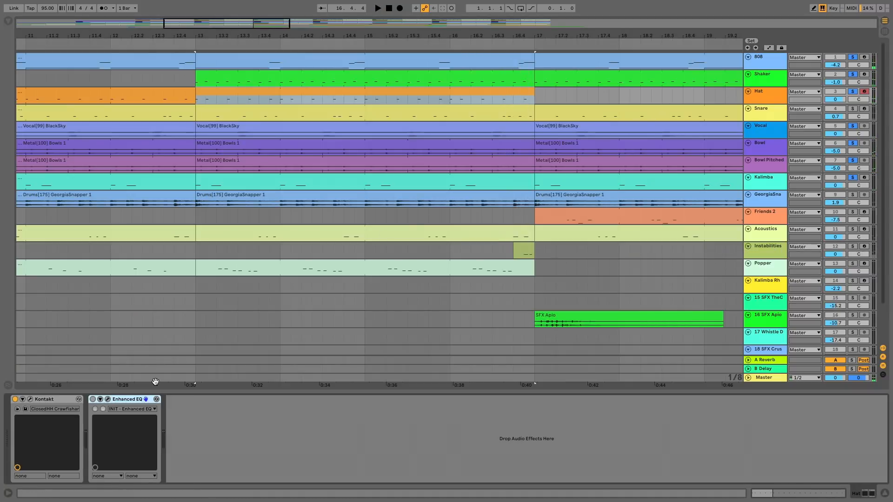
left_click(108, 399)
left_click(93, 399)
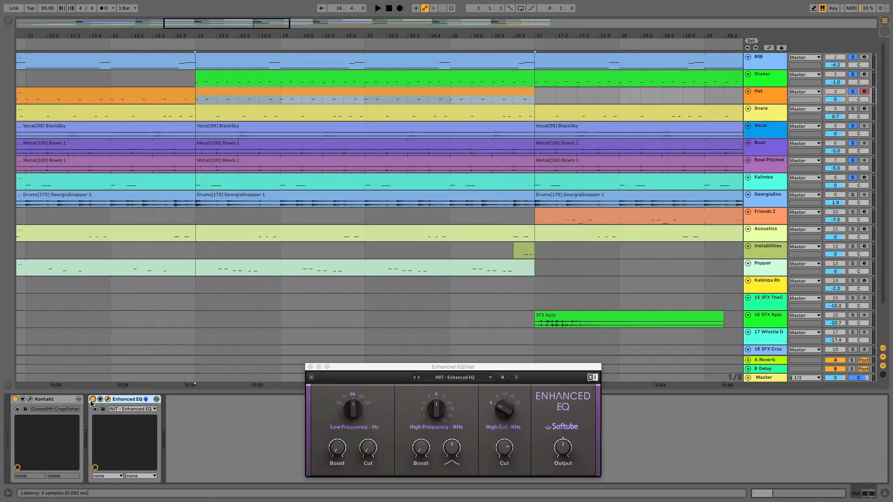
left_click(273, 194)
key("space")
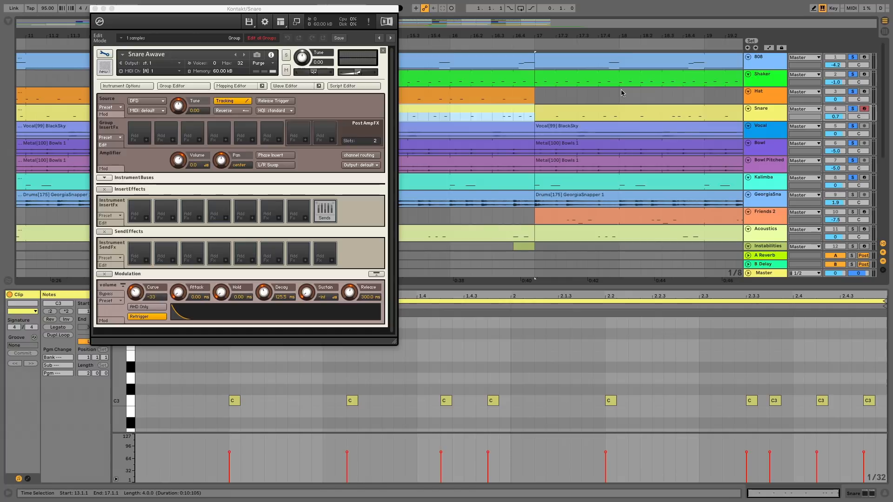
Listen to the Snare pattern from bar 13, turn on the Snare track's Solid EQ, and play the section again
key("space")
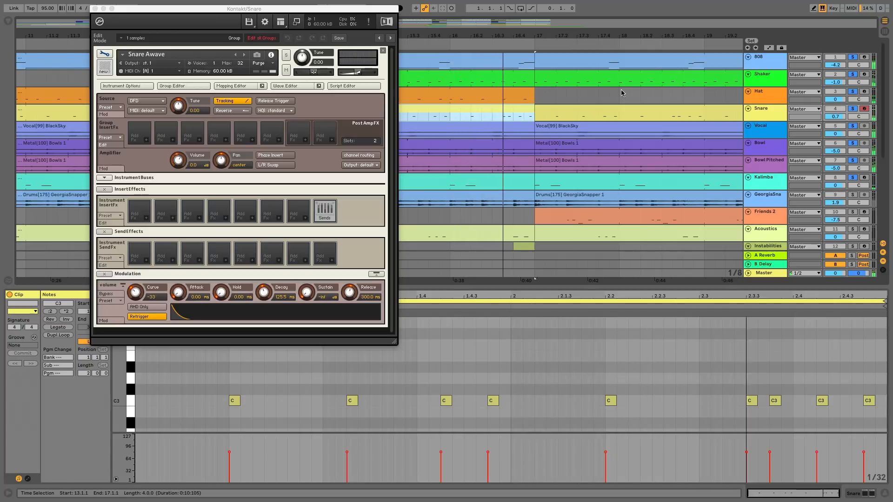
key("space")
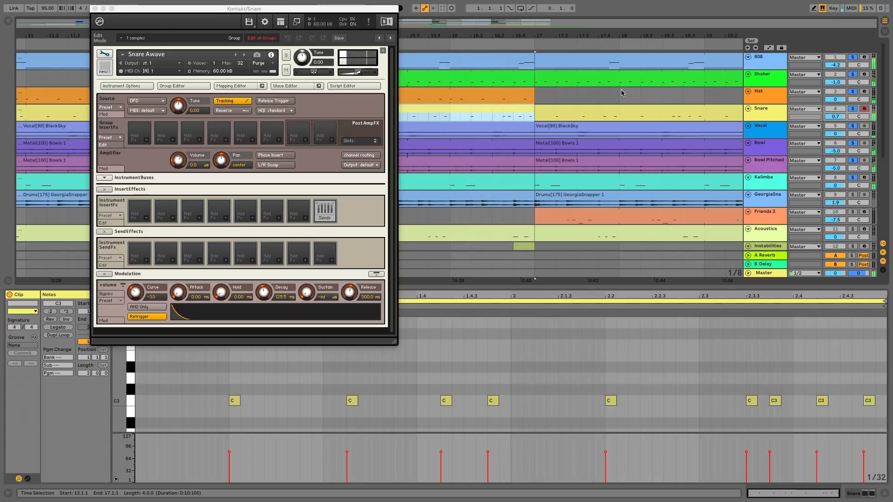
double_click(758, 113)
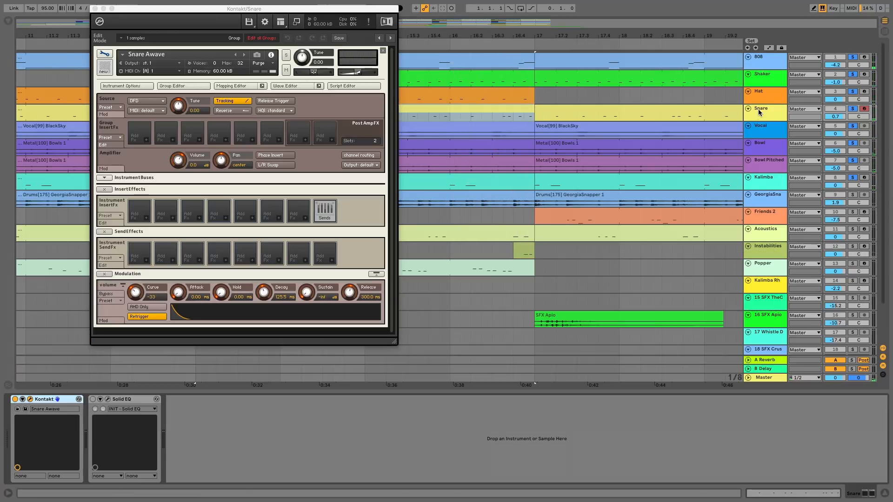
left_click(109, 399)
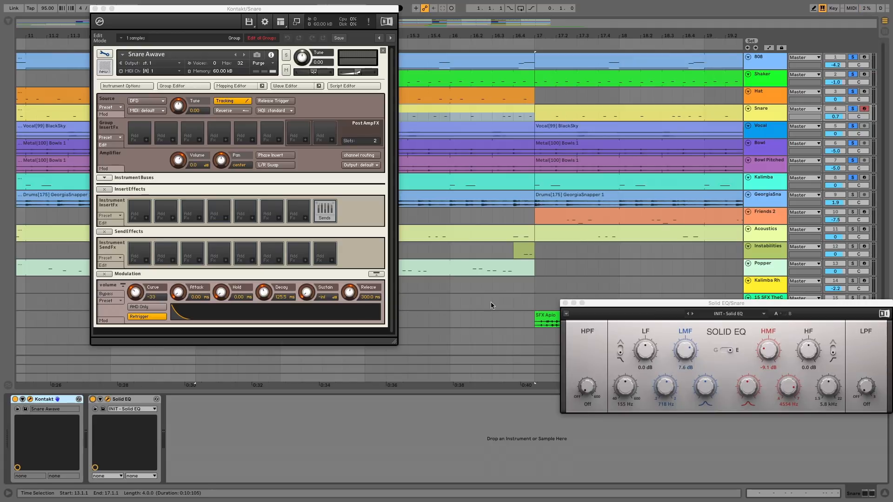
left_click_drag(605, 304, 514, 262)
key("space")
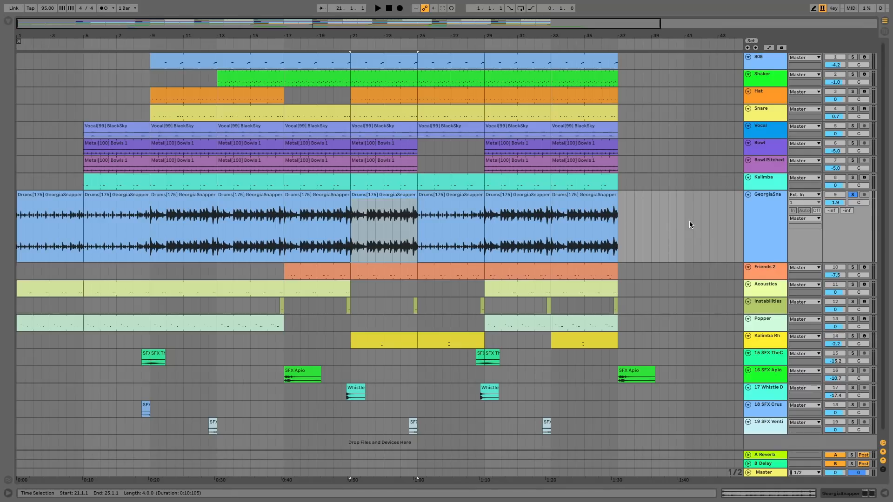
Play the soloed GeorgiaSnapper drum loop from bar 21
key("space")
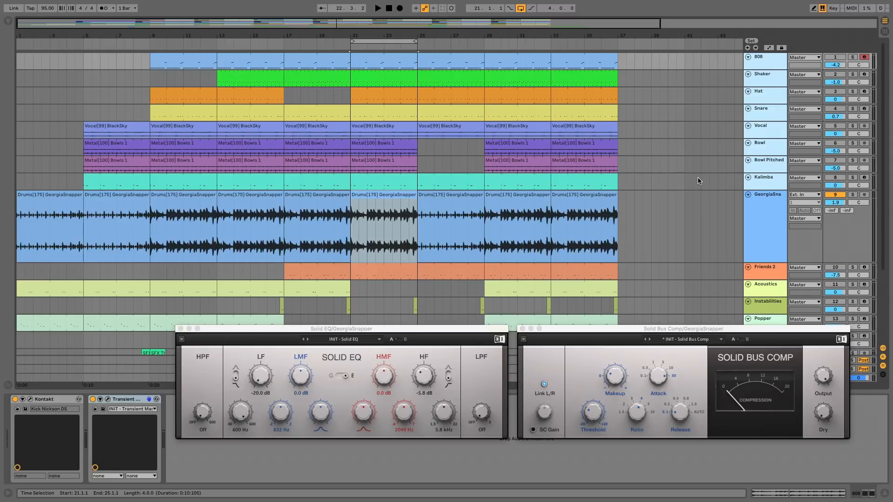
Audition the GeorgiaSnapper loop through its Solid EQ and Solid Bus Comp, and the Friends 2 part on its own from bar 21
key("space")
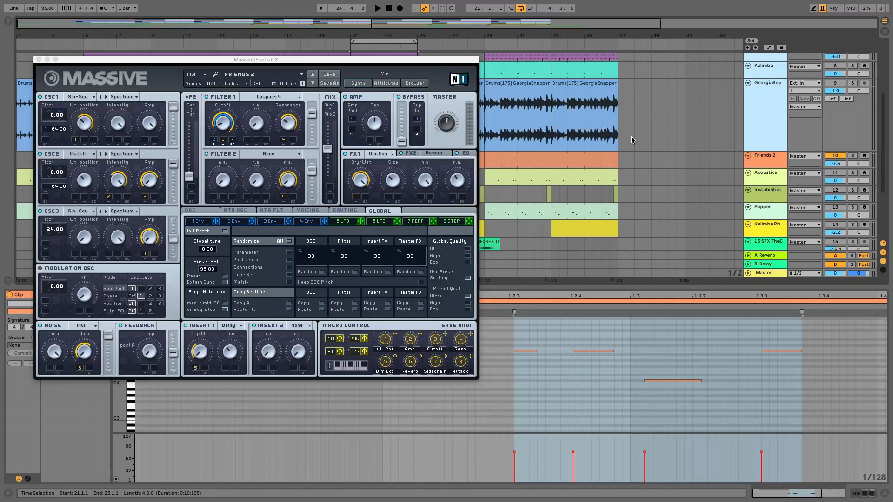
key("space")
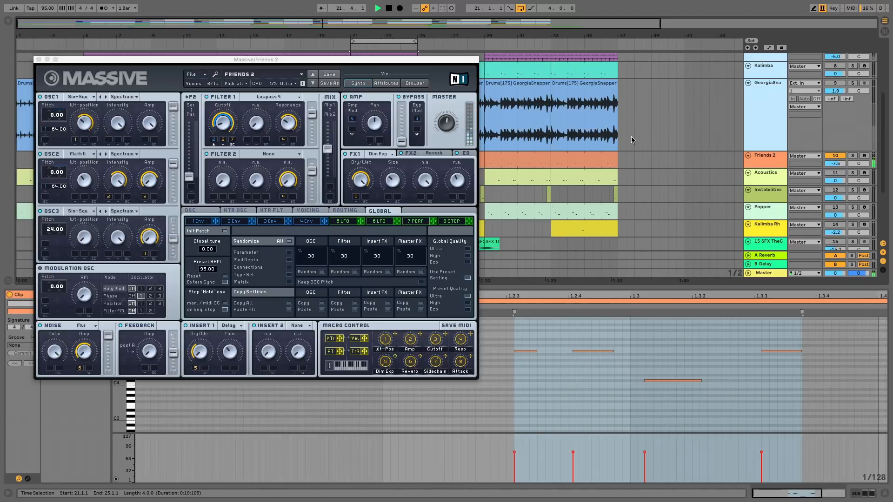
key("space")
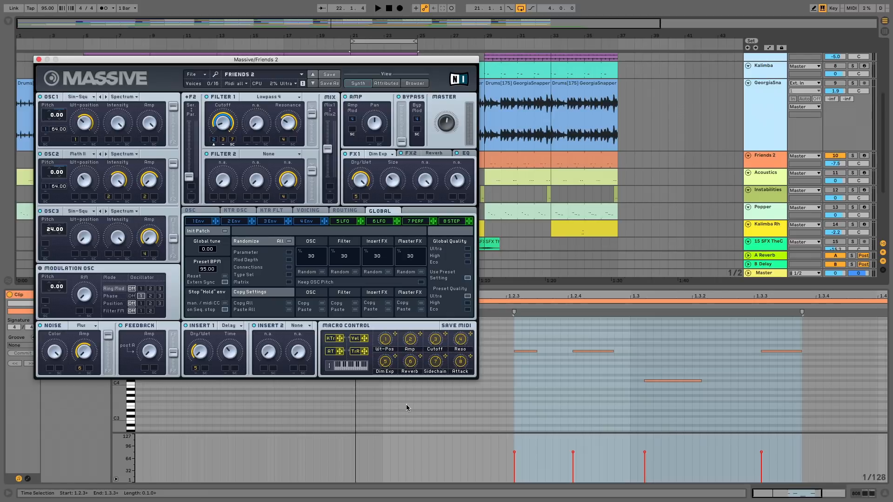
Undo the muting of the other tracks and listen to Friends 2 from bar 21 and Acoustics from bar 17 in the full mix
scroll(652, 181, "up", 5)
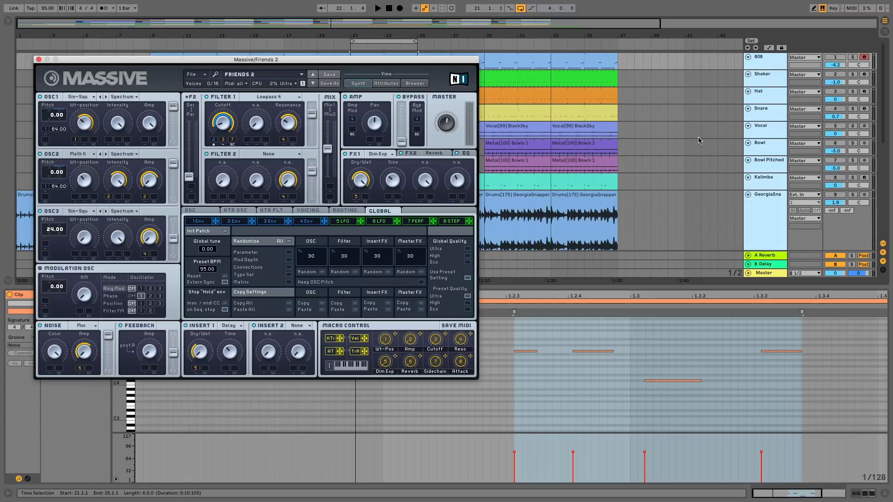
key("super+z")
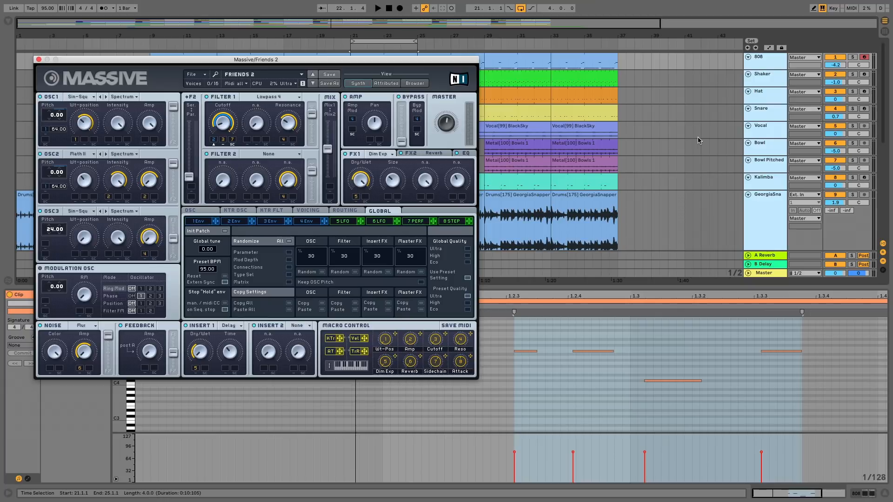
key("space")
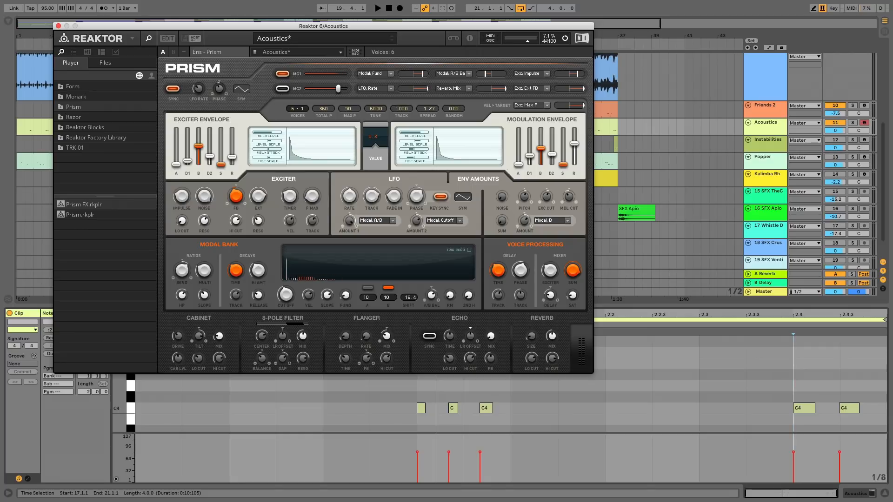
key("space")
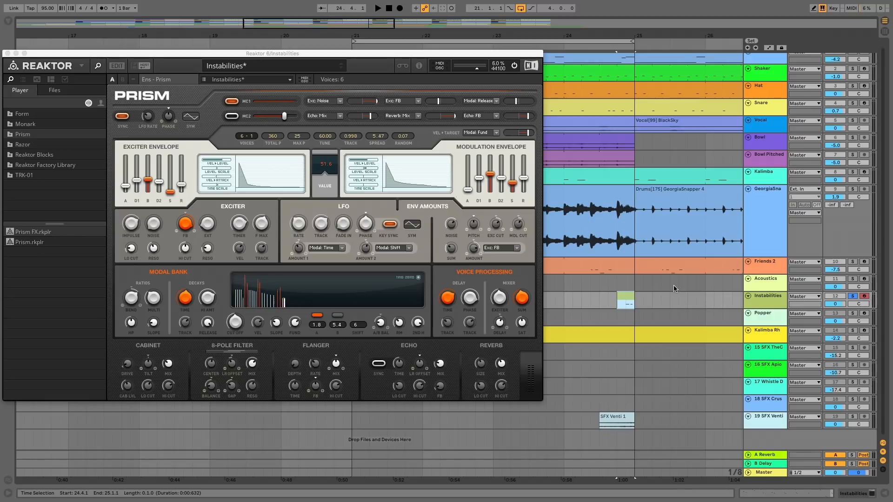
Play the soloed Instabilities part, turn off its solo, and play bars 21 to 25 with all tracks
key("space")
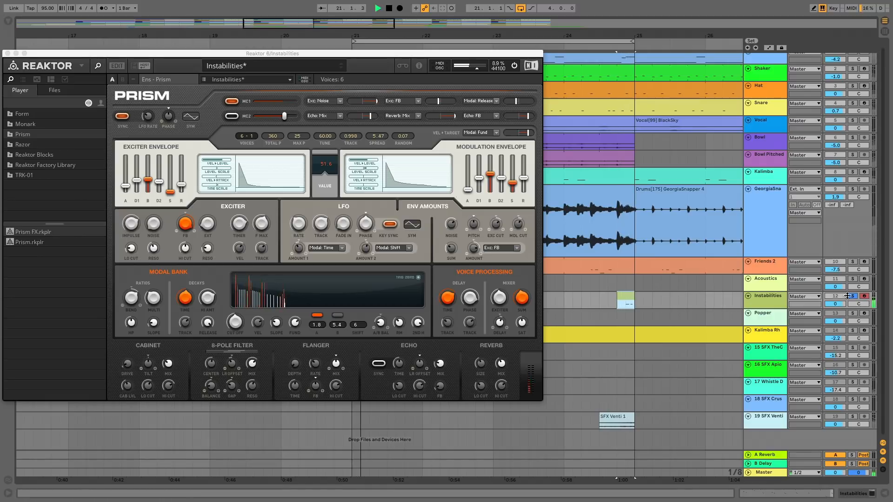
key("space")
left_click(852, 297)
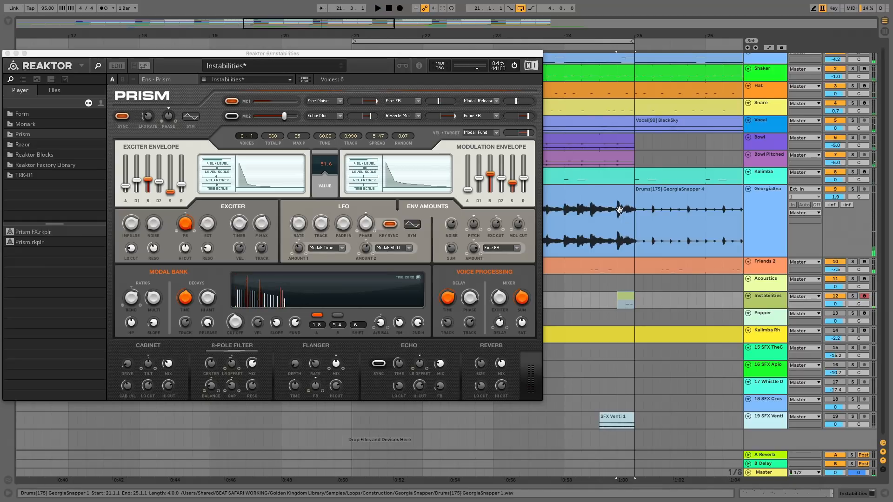
left_click(599, 189)
key("space")
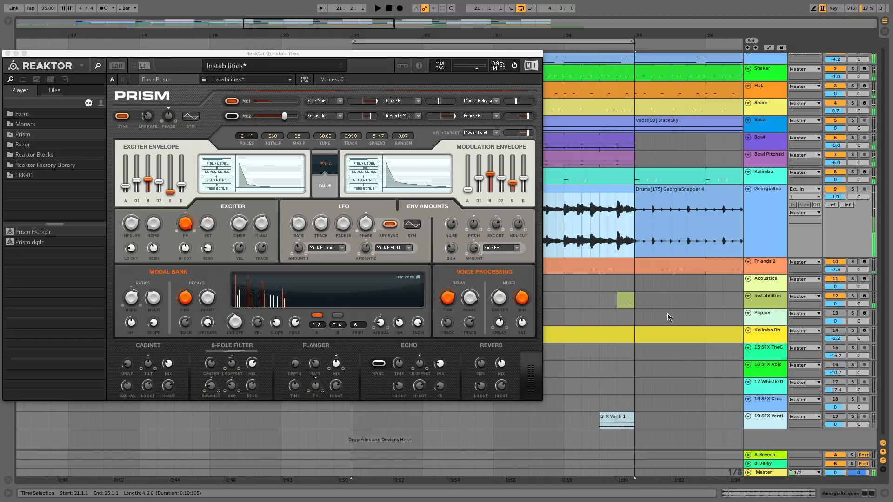
key("space")
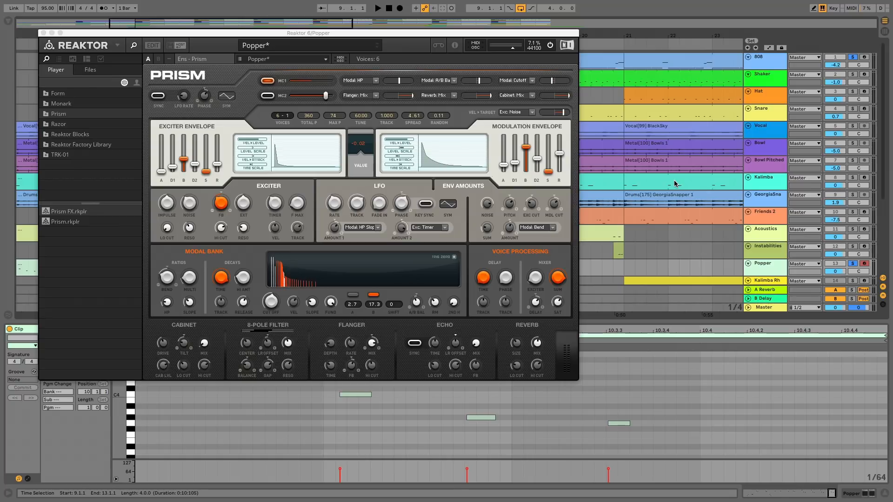
Listen to Popper from bar 9, soloed with the 808 and in the full mix, and to Kalimba Rhodes in the mix from bar 21
key("space")
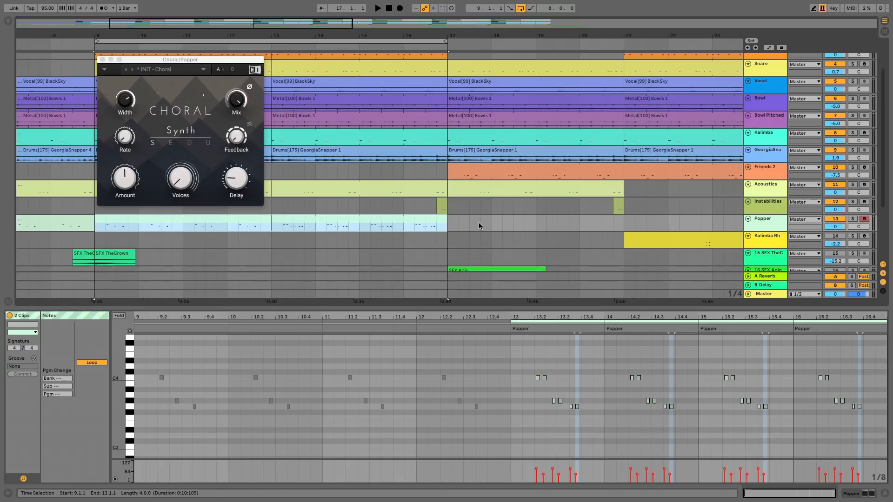
key("space")
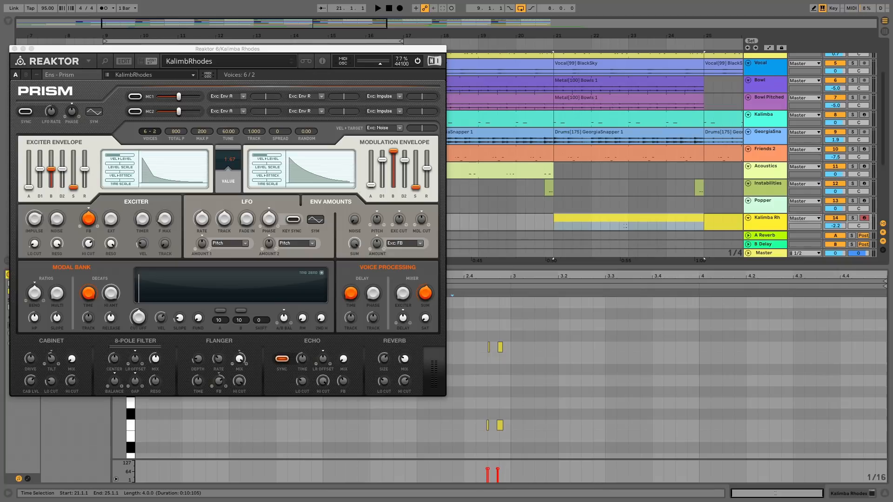
key("space")
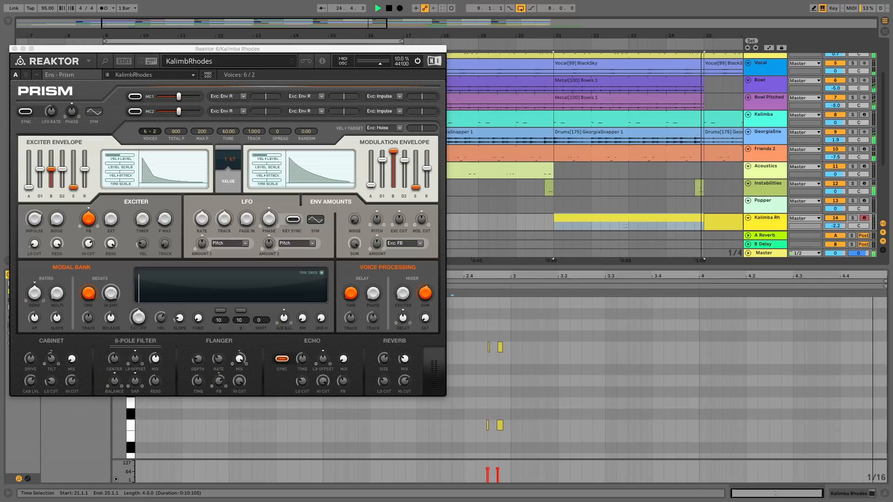
key("space")
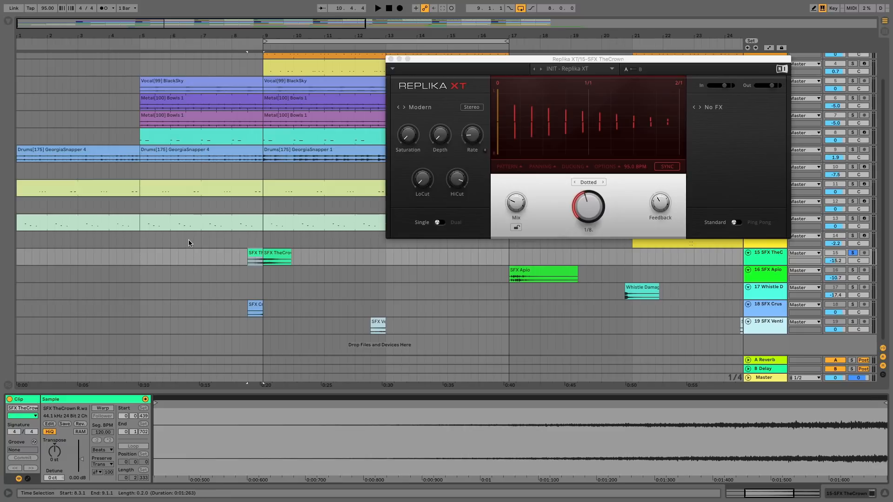
Audition the soloed SFX TheCrown and SFX Apio clips, and Whistle Damage in the full mix from bar 17
key("space")
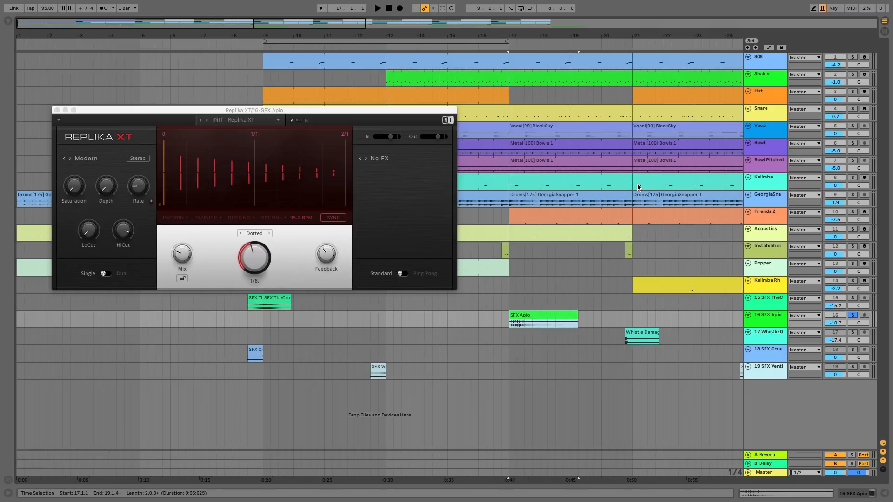
key("space")
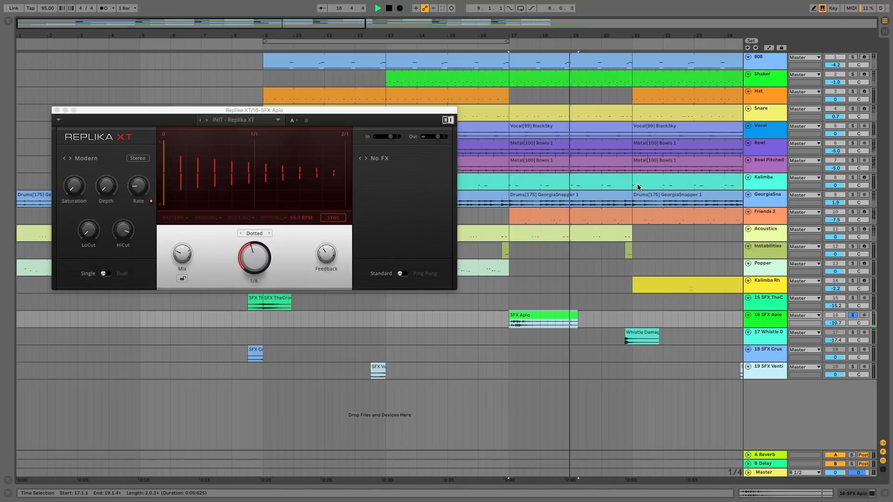
key("space")
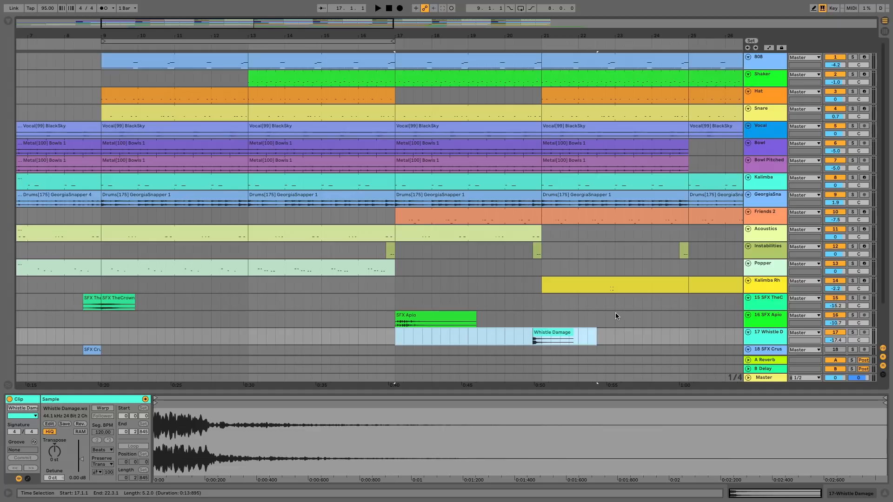
key("space")
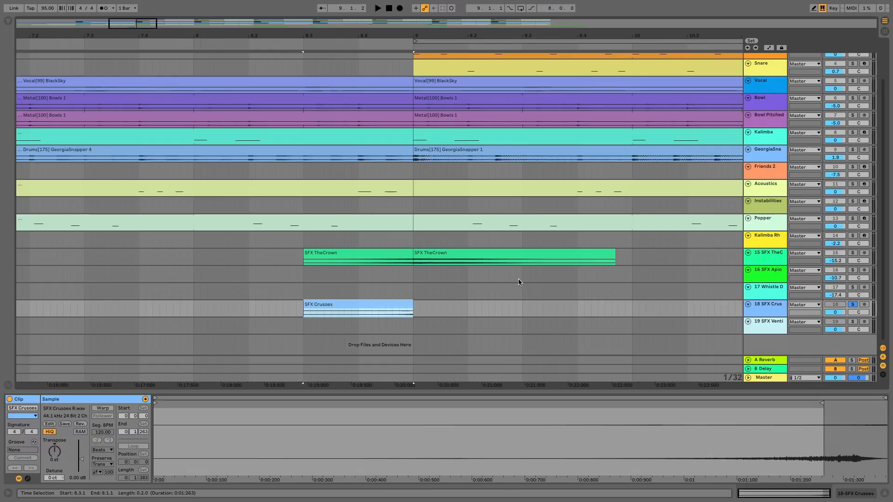
Audition the soloed SFX Crusoes clip, solo SFX TheCrown as well, and play both together from 8.3.1
key("space")
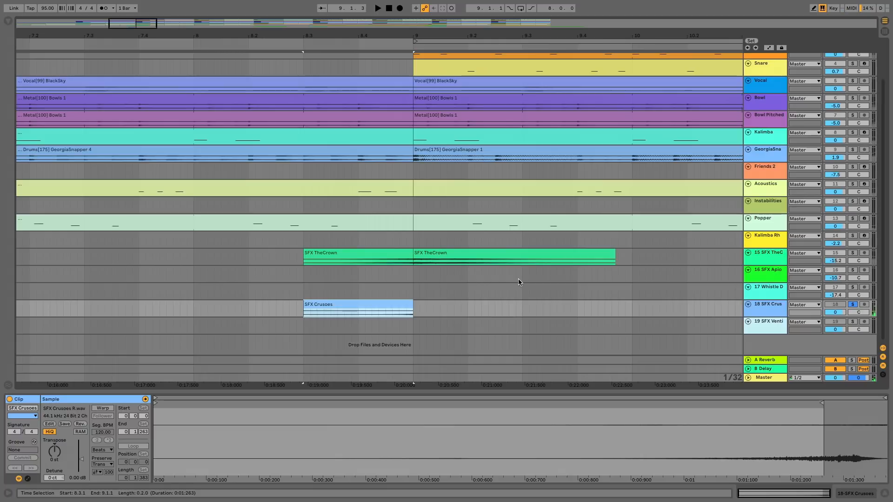
left_click(852, 252)
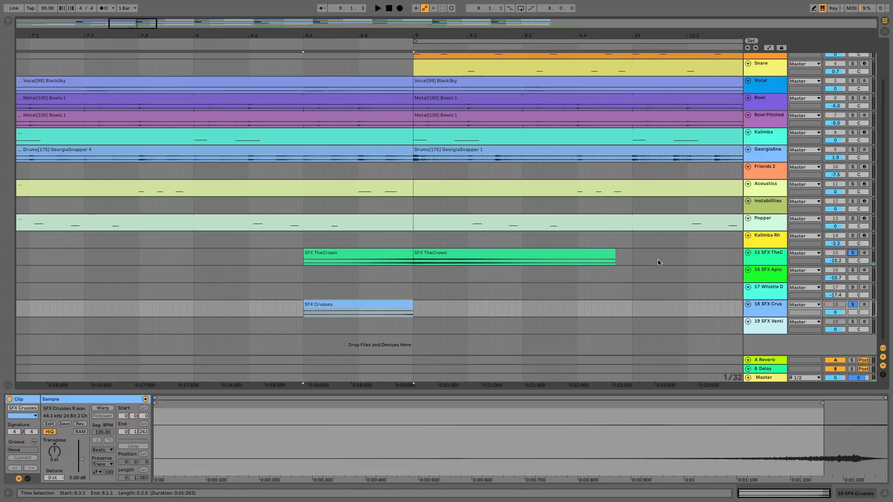
key("space")
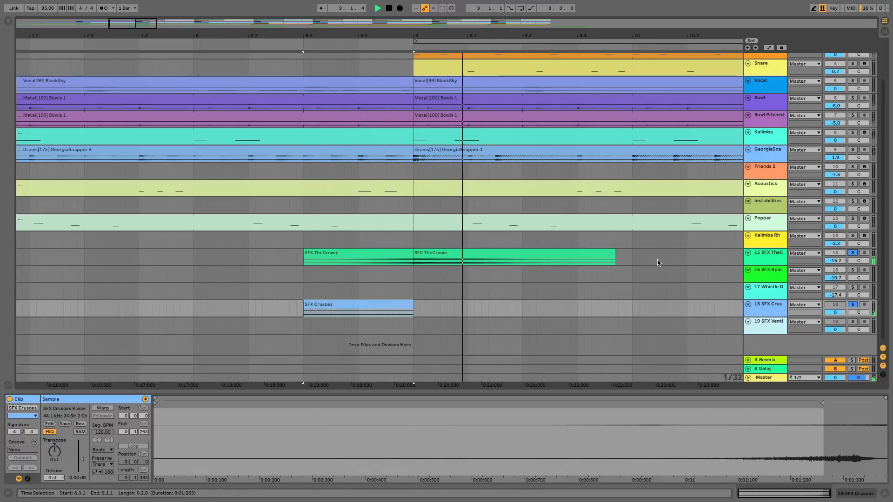
key("space")
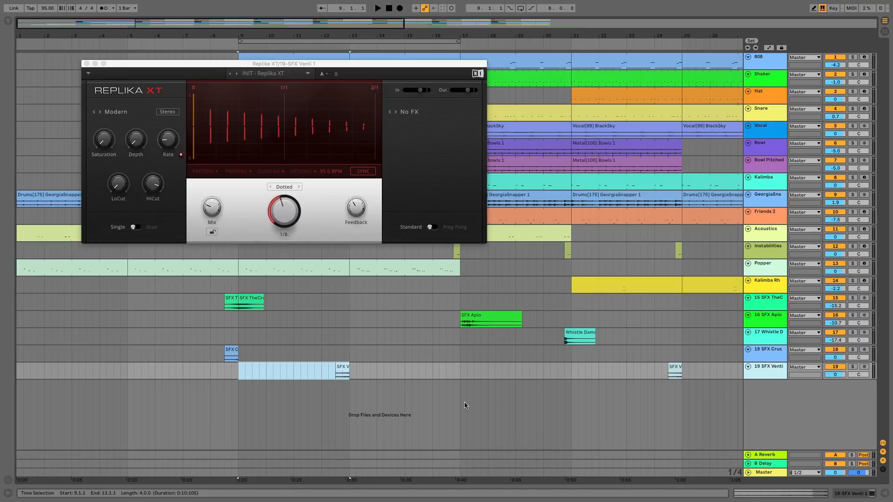
Play SFX Venti 1 in the full mix from bar 9, and play the whole arrangement from bar 1
key("space")
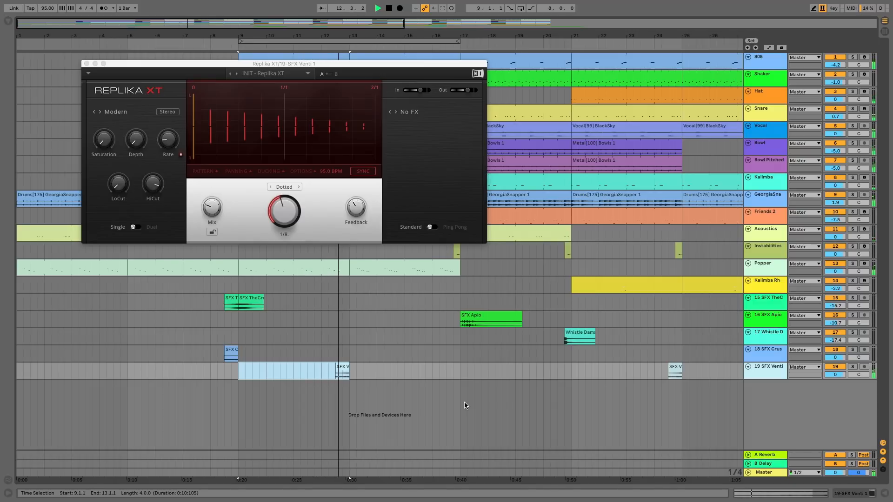
key("space")
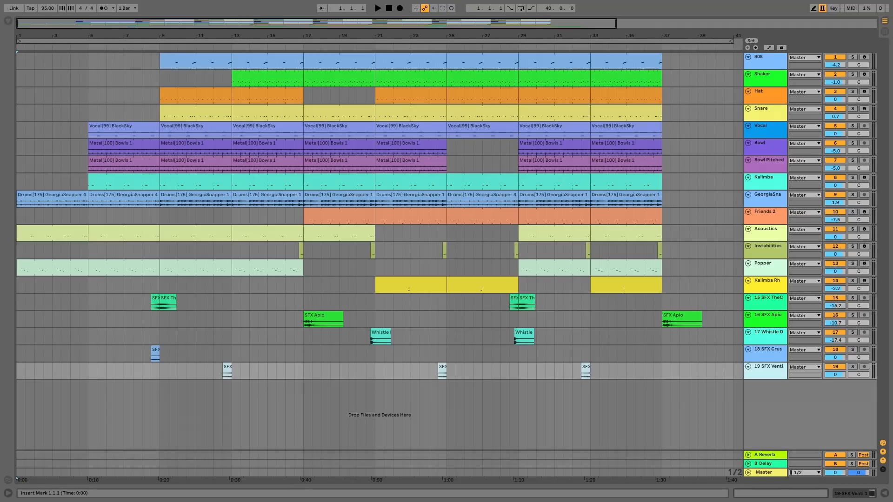
key("space")
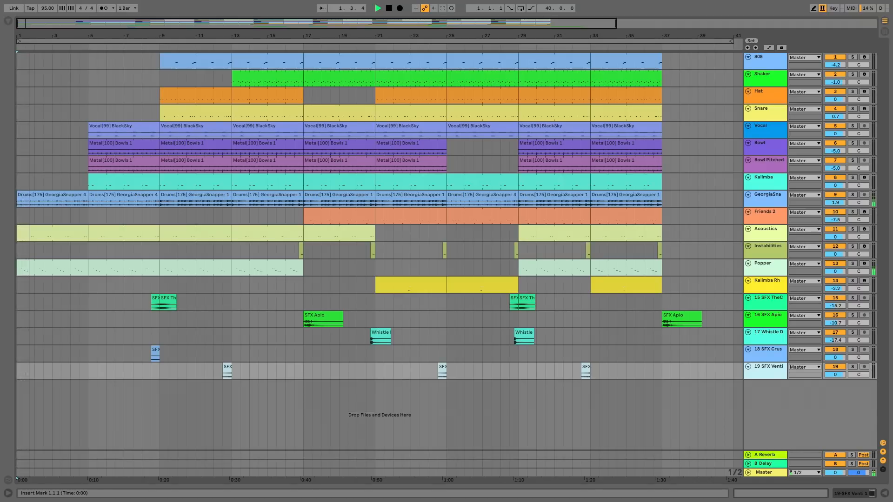